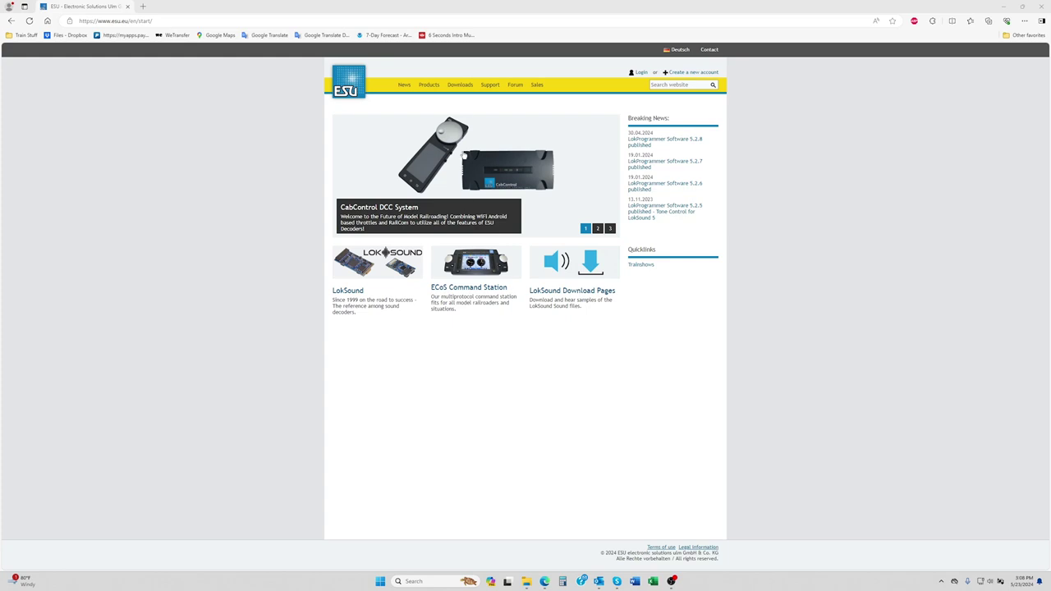
# Step: Go through Downloads, Firmware and software, and CabControl to the 4.2.13 ICU firmware download
pyautogui.click(461, 87)
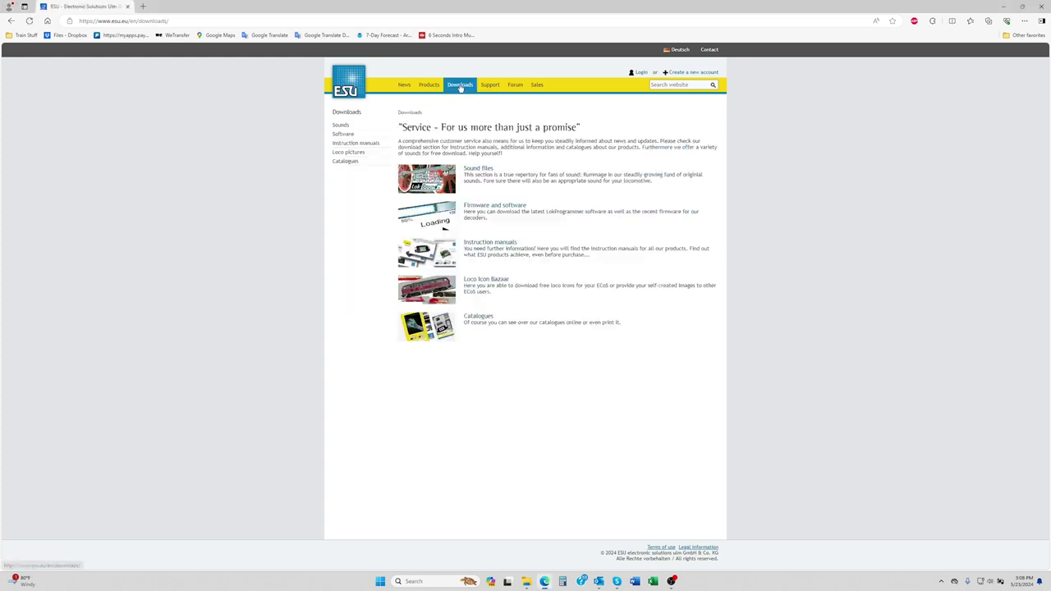
pyautogui.click(486, 208)
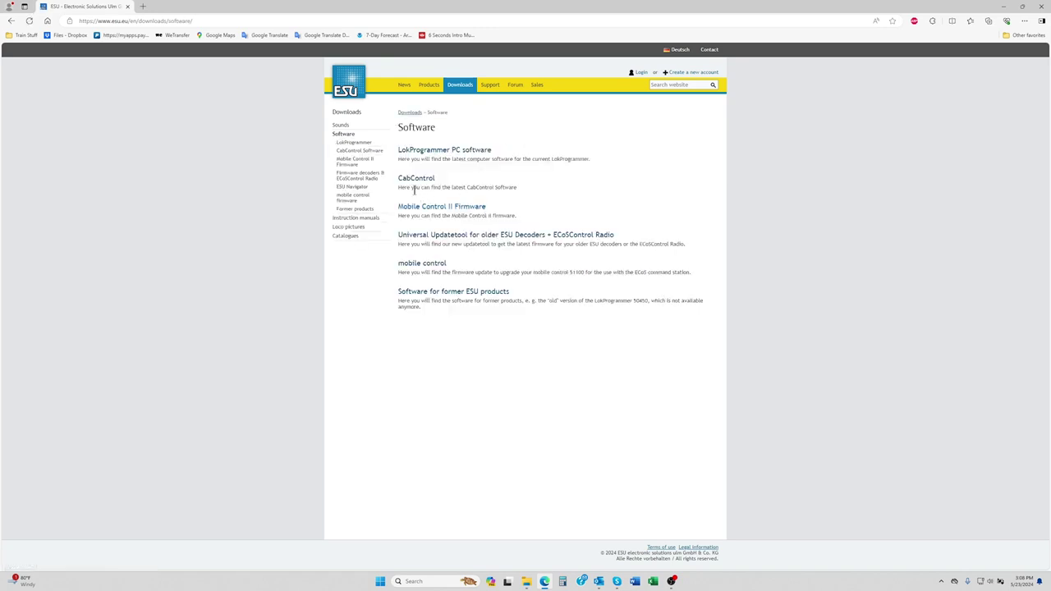
pyautogui.click(415, 184)
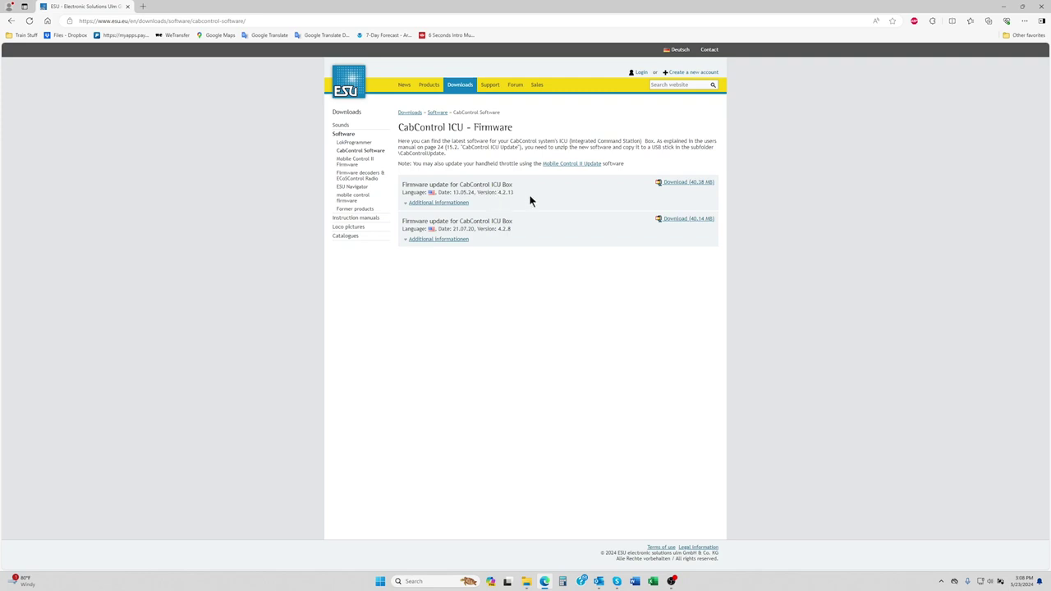
pyautogui.click(679, 183)
# Step: Accept the licence to download CabControl_update_4-2-13_01.zip, then clear Edge's entire download history
pyautogui.scroll(-10, 534, 299)
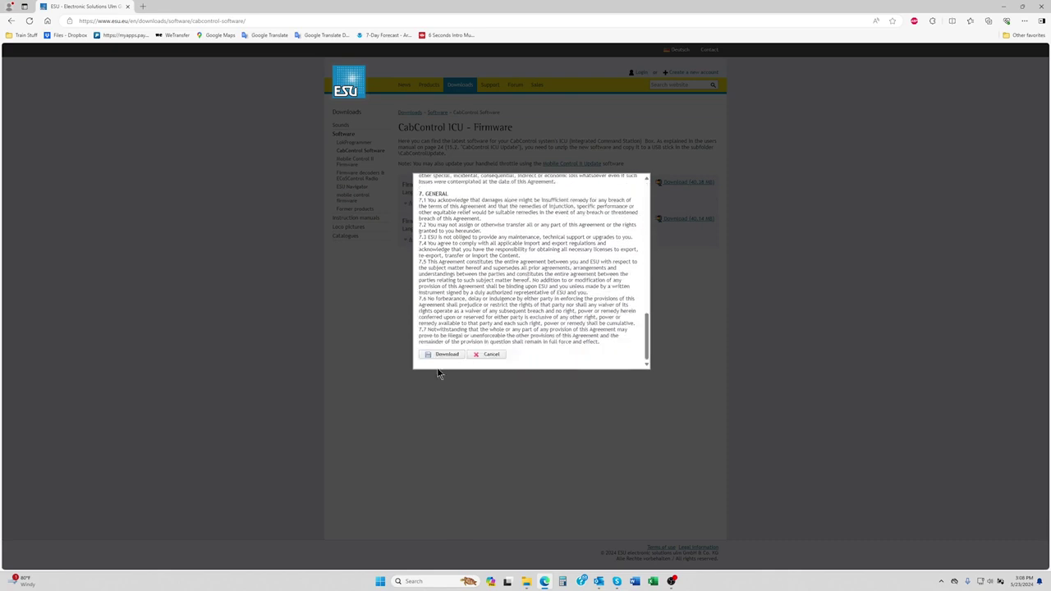
pyautogui.click(443, 355)
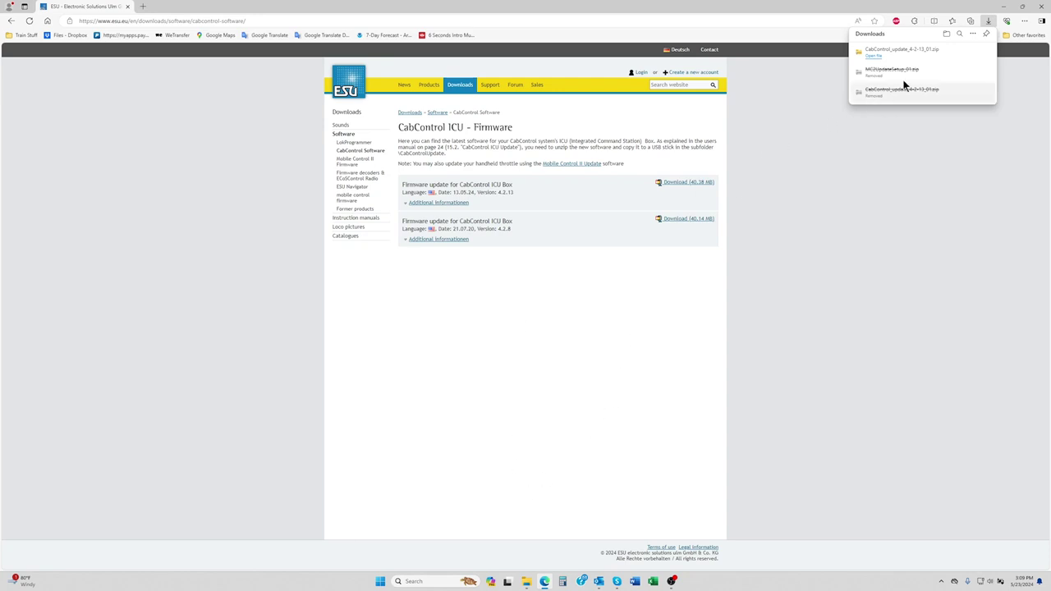
pyautogui.click(974, 35)
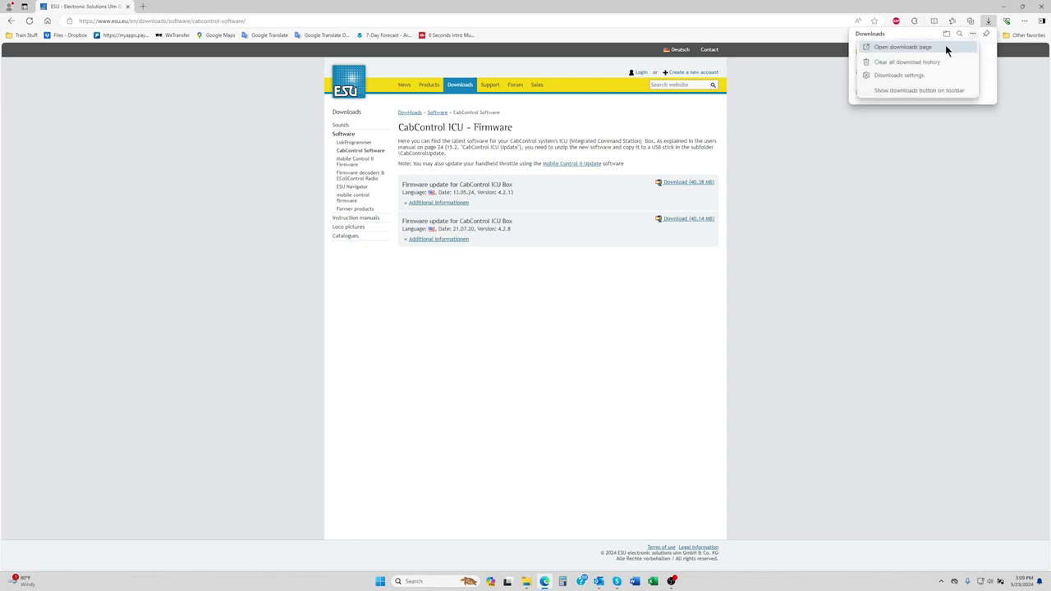
pyautogui.click(926, 62)
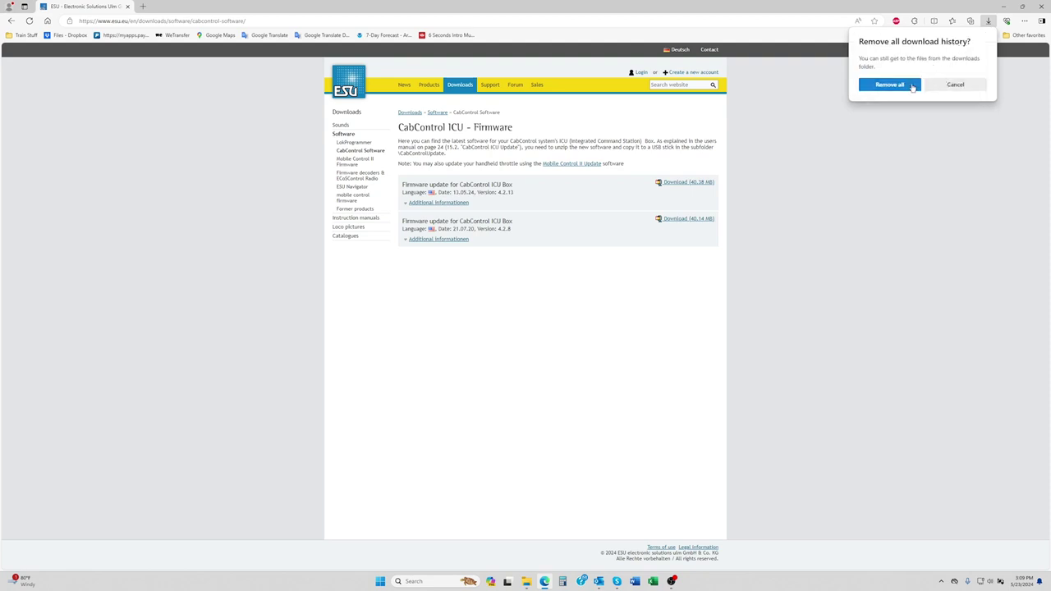
pyautogui.click(910, 86)
pyautogui.click(989, 22)
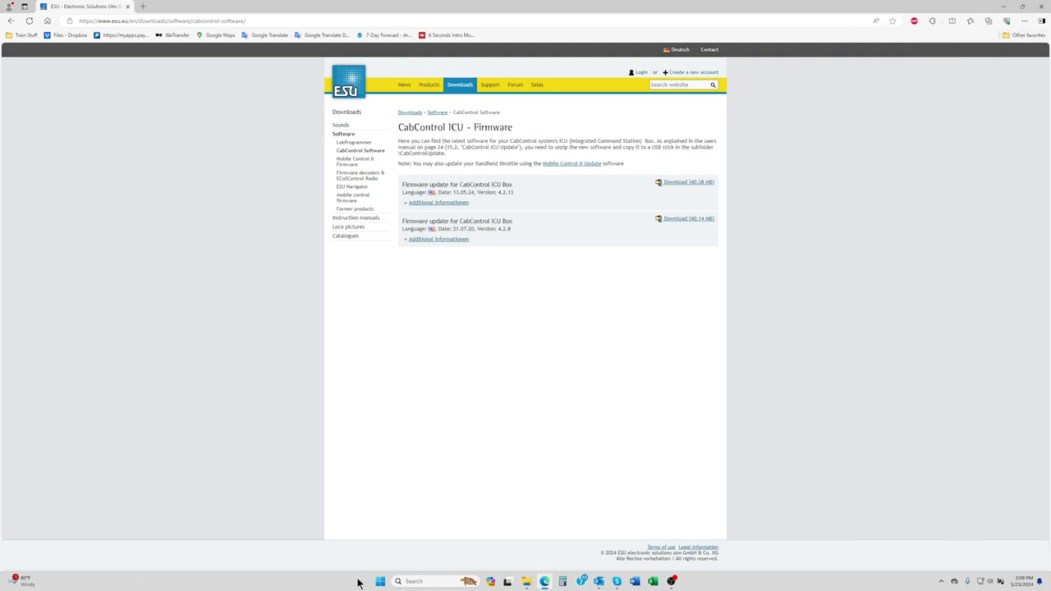
pyautogui.click(526, 581)
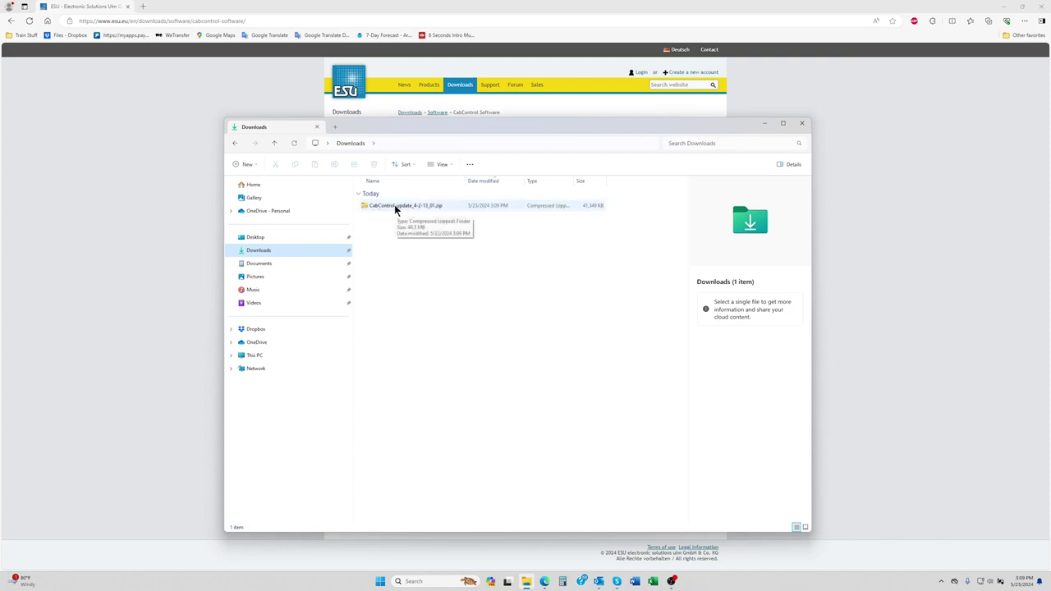
# Step: Extract CabControl_update_4-2-13_01.zip to the suggested CabControl_update_4-2-13_01 folder in Downloads
pyautogui.click(394, 206)
pyautogui.rightClick(395, 207)
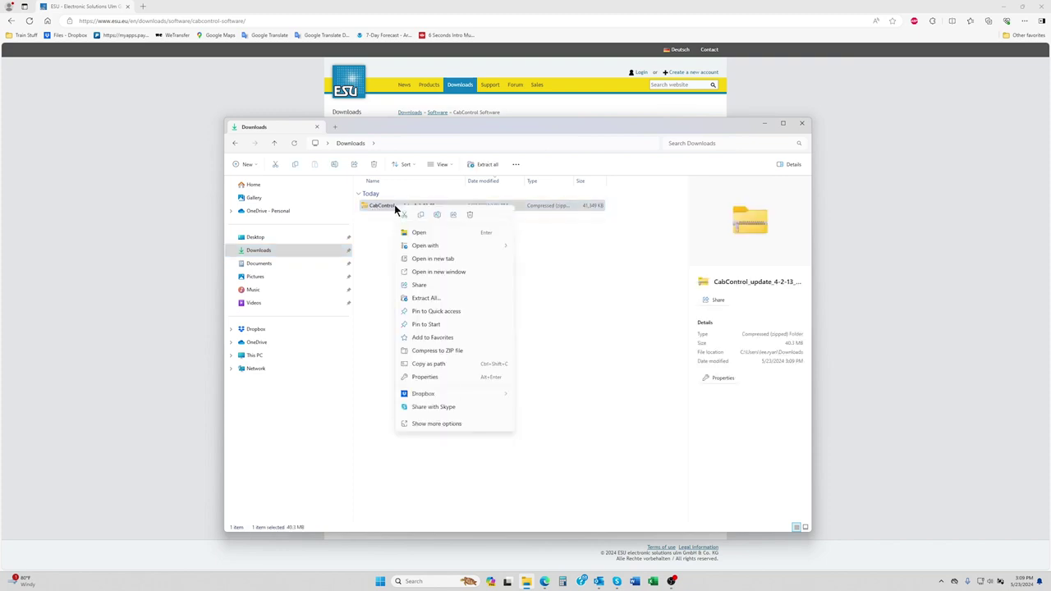
pyautogui.click(428, 298)
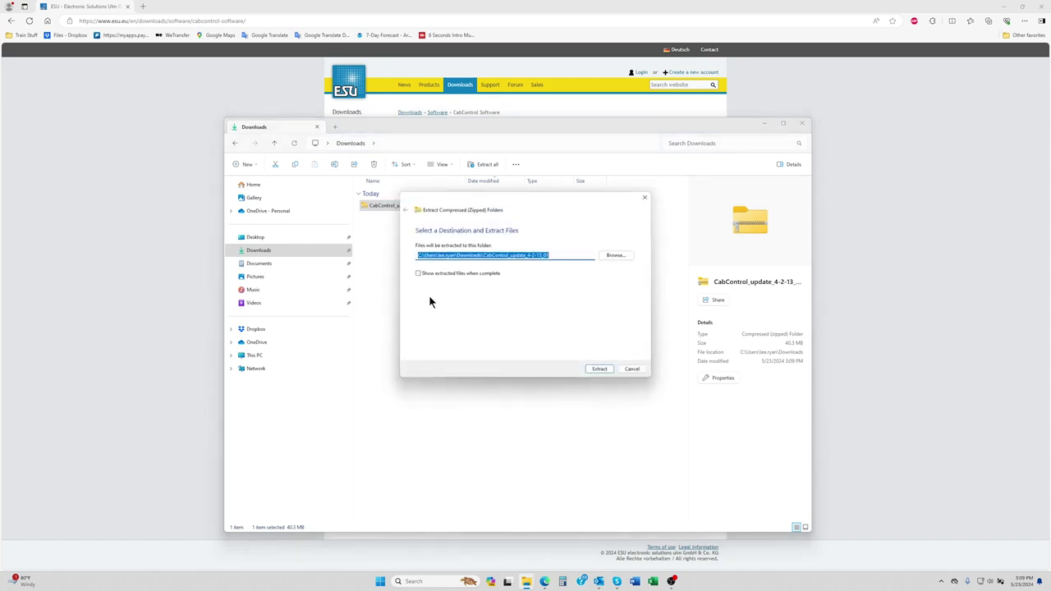
pyautogui.click(599, 368)
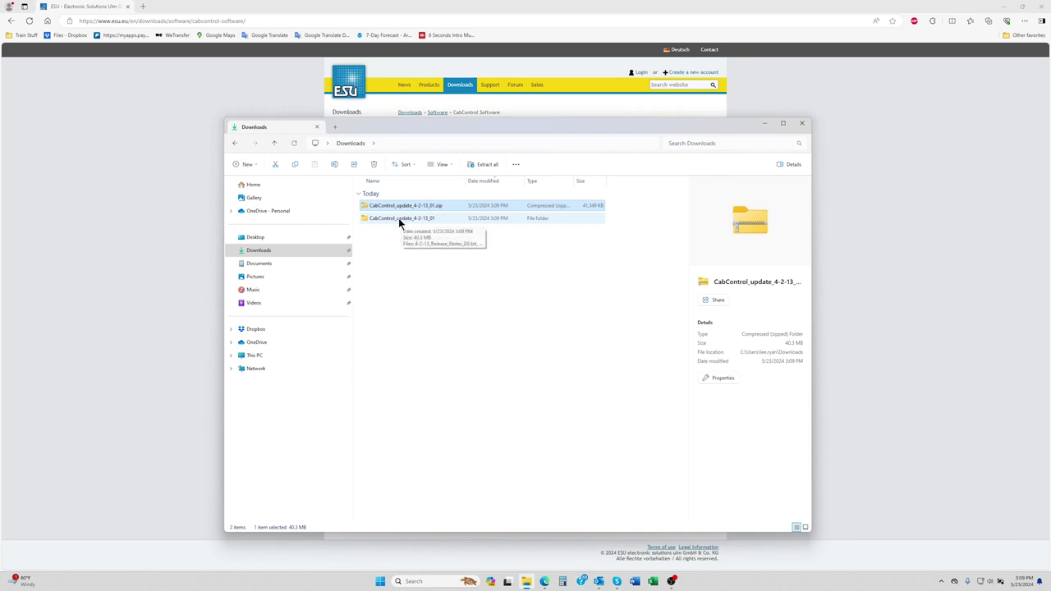
# Step: Check the .bci file inside CabControl_update_4-2-13_01, then return to Downloads
pyautogui.doubleClick(399, 219)
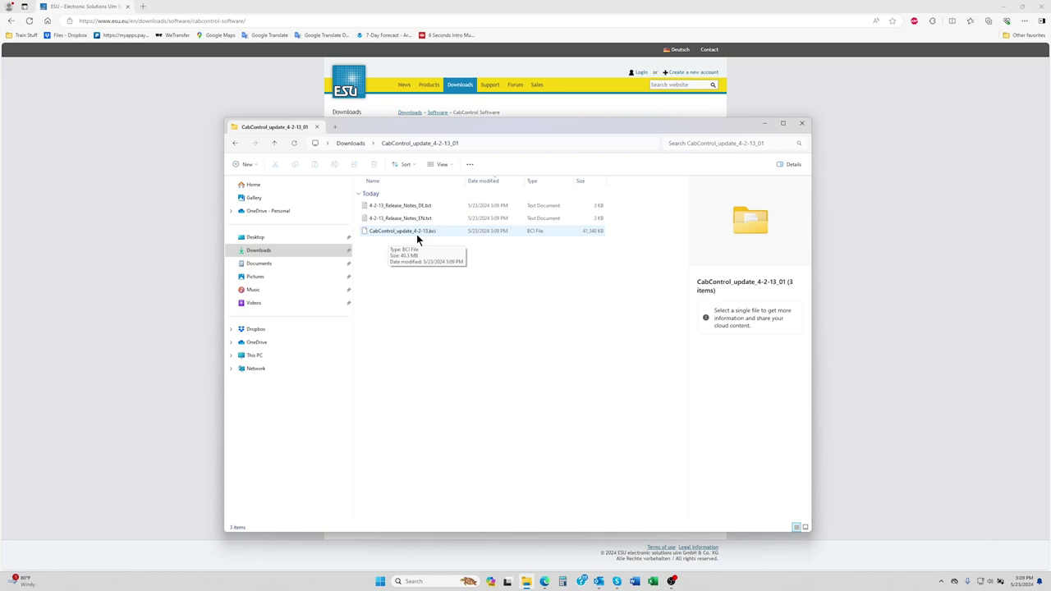
pyautogui.click(272, 143)
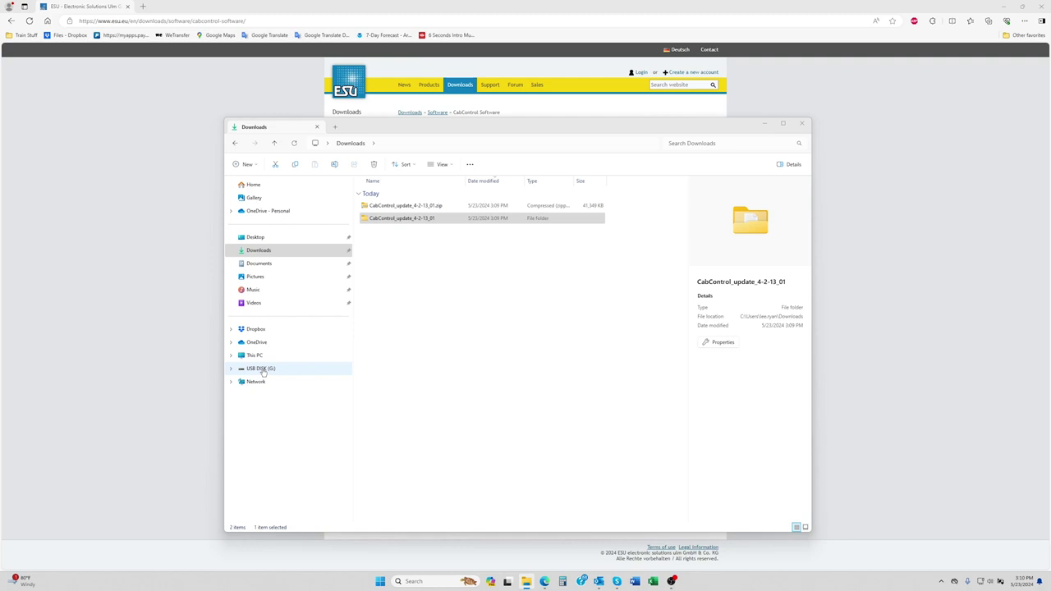
pyautogui.rightClick(262, 371)
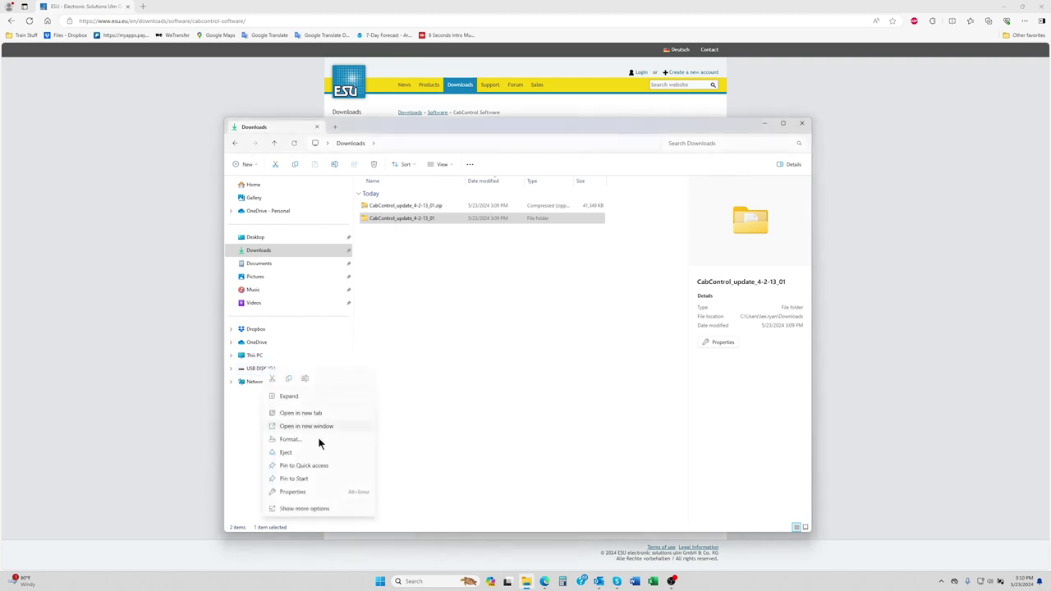
pyautogui.click(294, 490)
pyautogui.moveTo(362, 377); pyautogui.dragTo(467, 234)
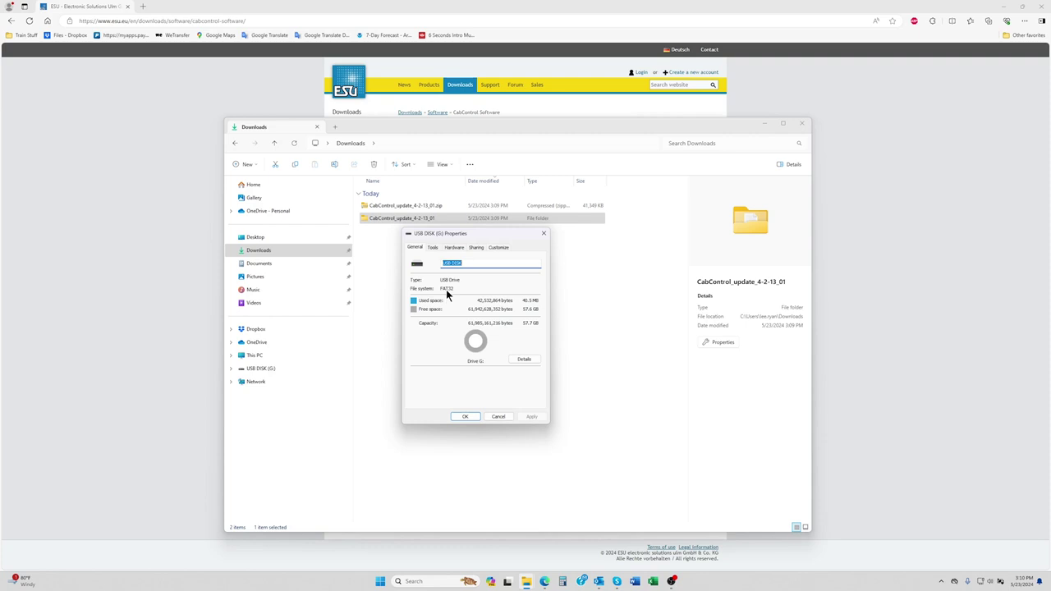
pyautogui.click(464, 418)
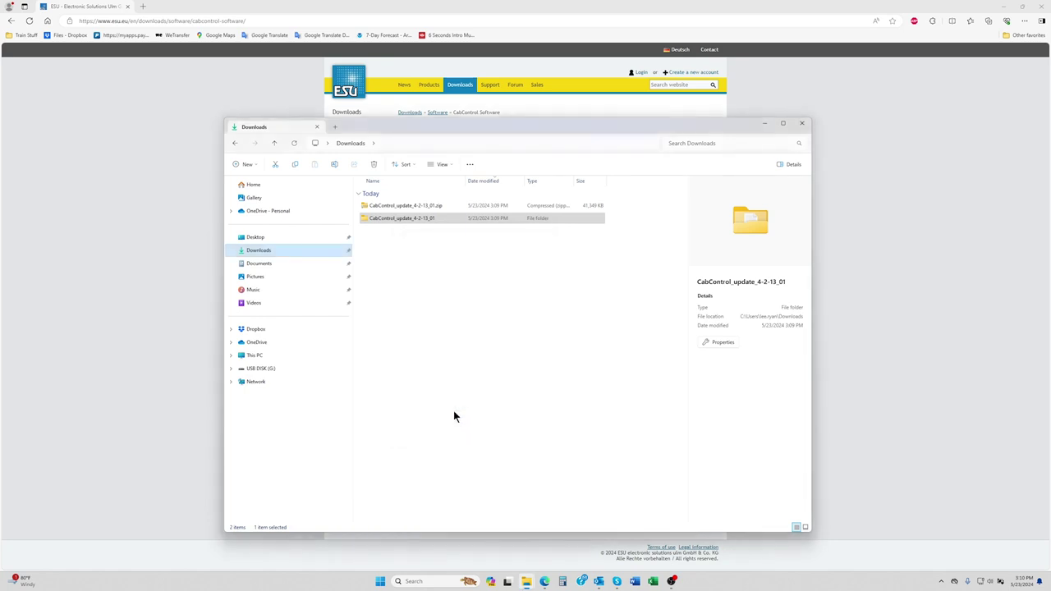
# Step: Open the Format dialog for USB DISK (G:) and keep exFAT as the file system
pyautogui.rightClick(265, 371)
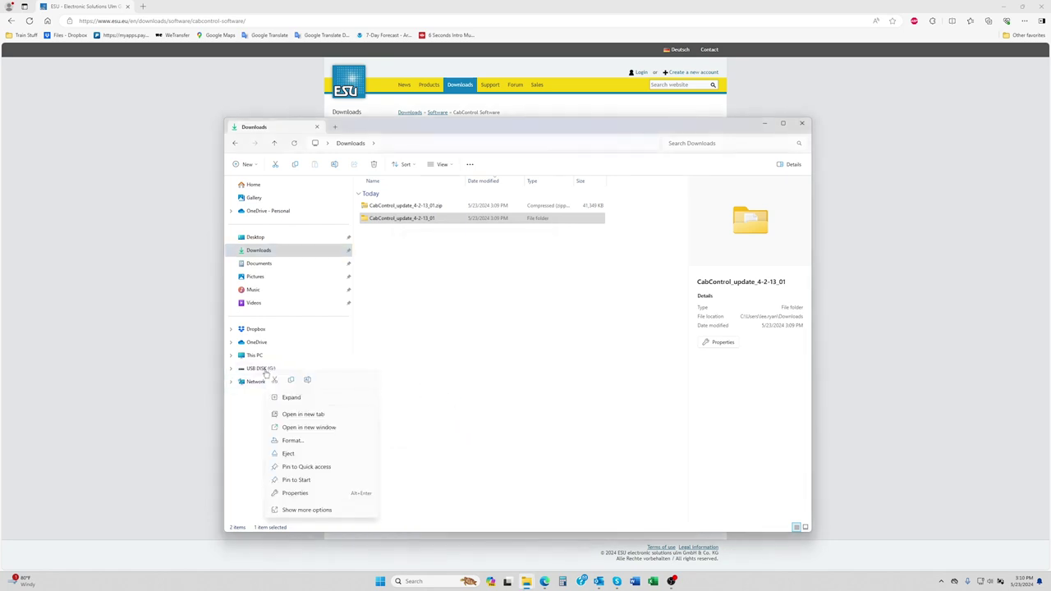
pyautogui.click(296, 446)
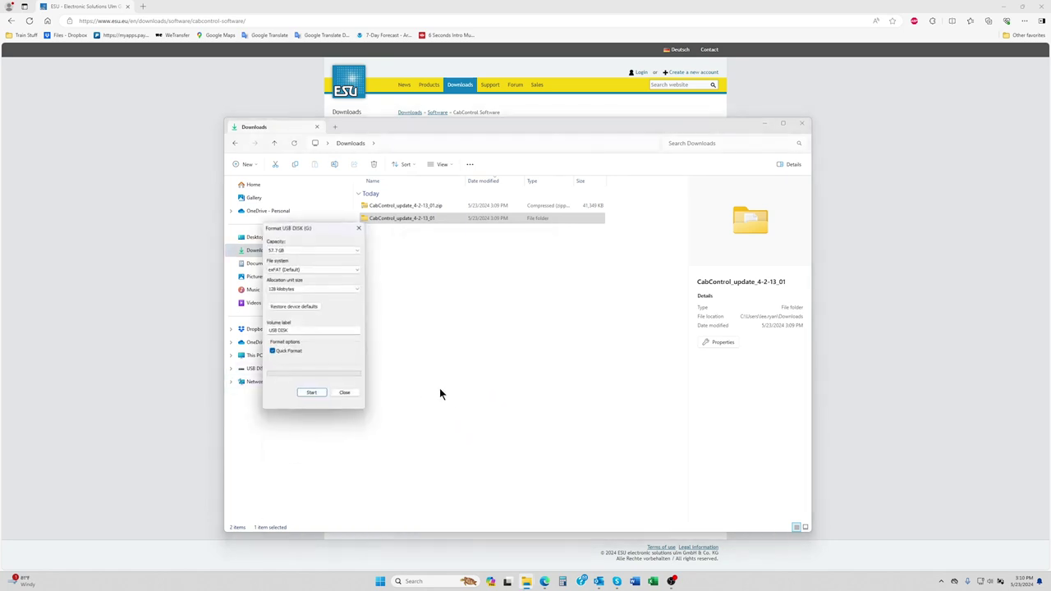
pyautogui.moveTo(322, 233); pyautogui.dragTo(454, 237)
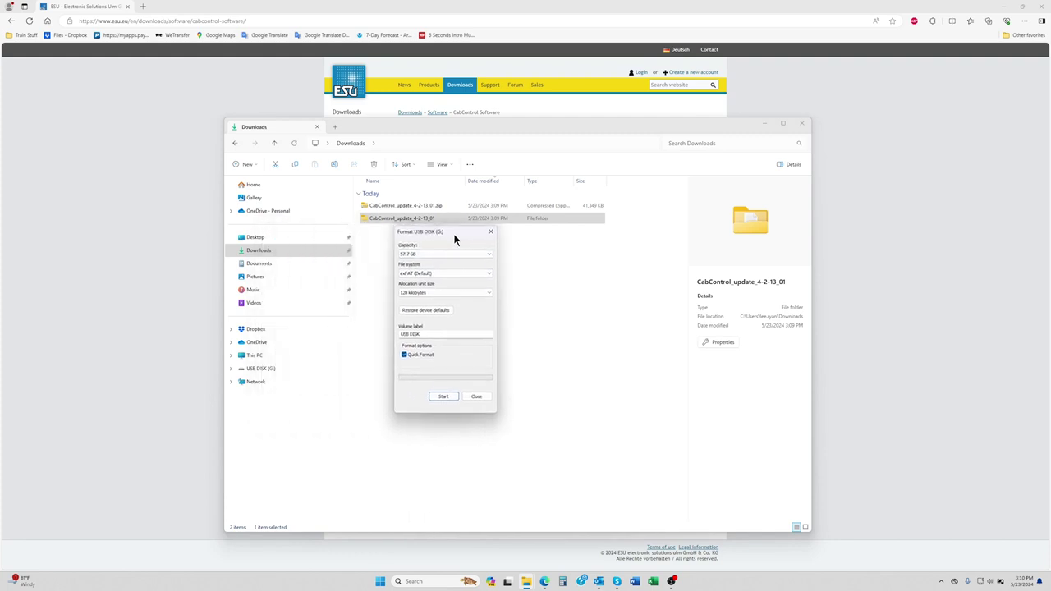
pyautogui.click(447, 277)
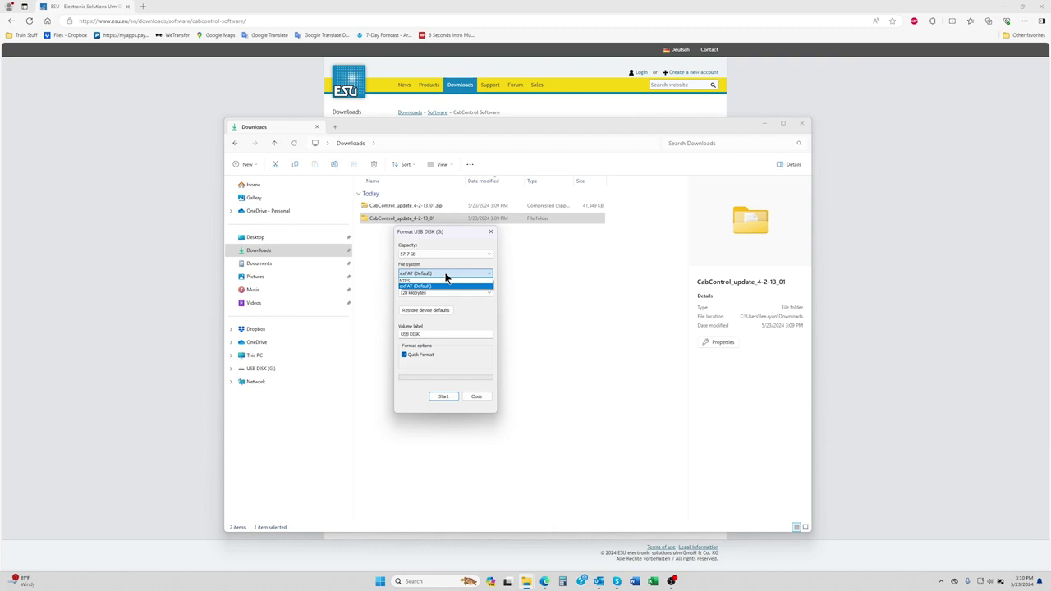
pyautogui.click(442, 273)
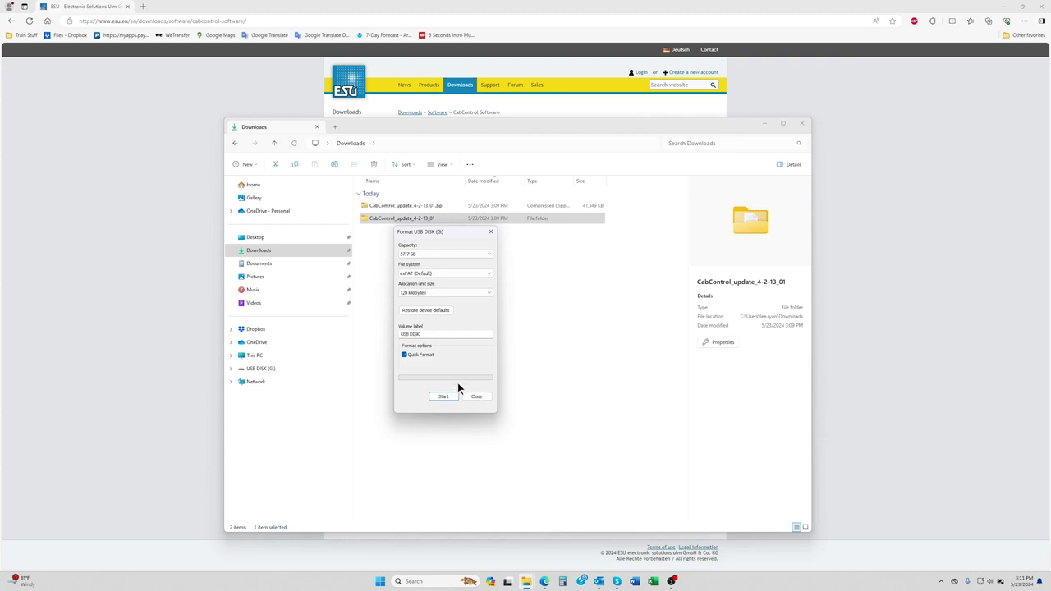
# Step: Cancel formatting and review the USB DISK (G:) drive properties
pyautogui.click(476, 398)
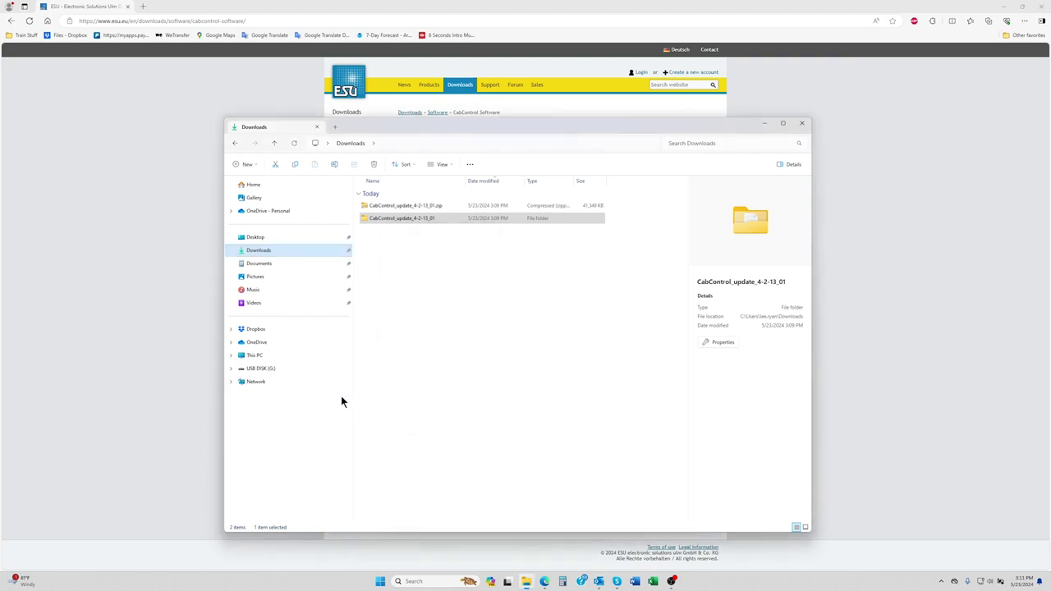
pyautogui.rightClick(256, 370)
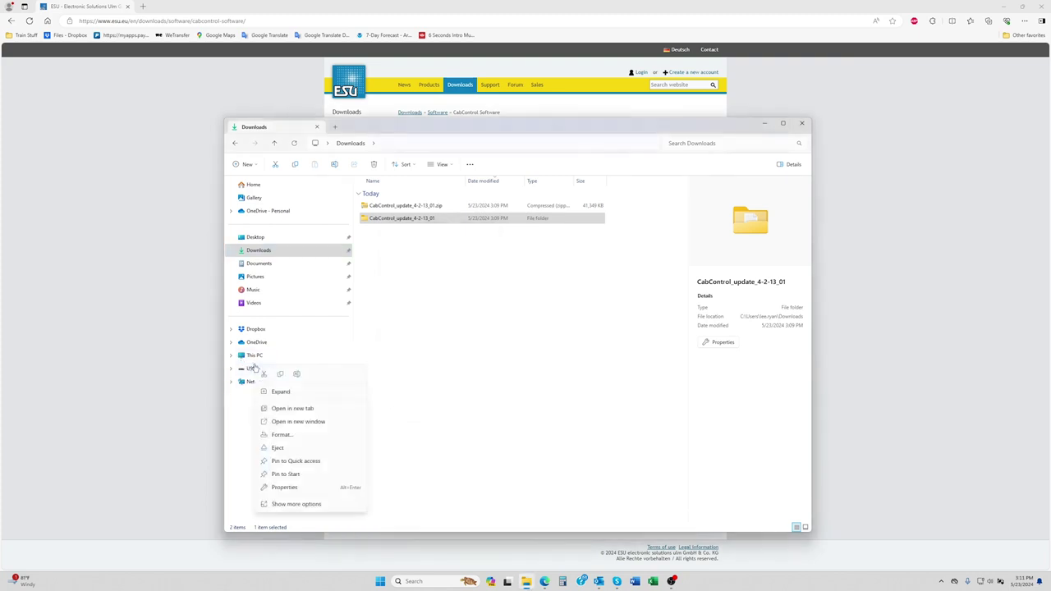
pyautogui.click(279, 487)
pyautogui.moveTo(385, 382); pyautogui.dragTo(471, 267)
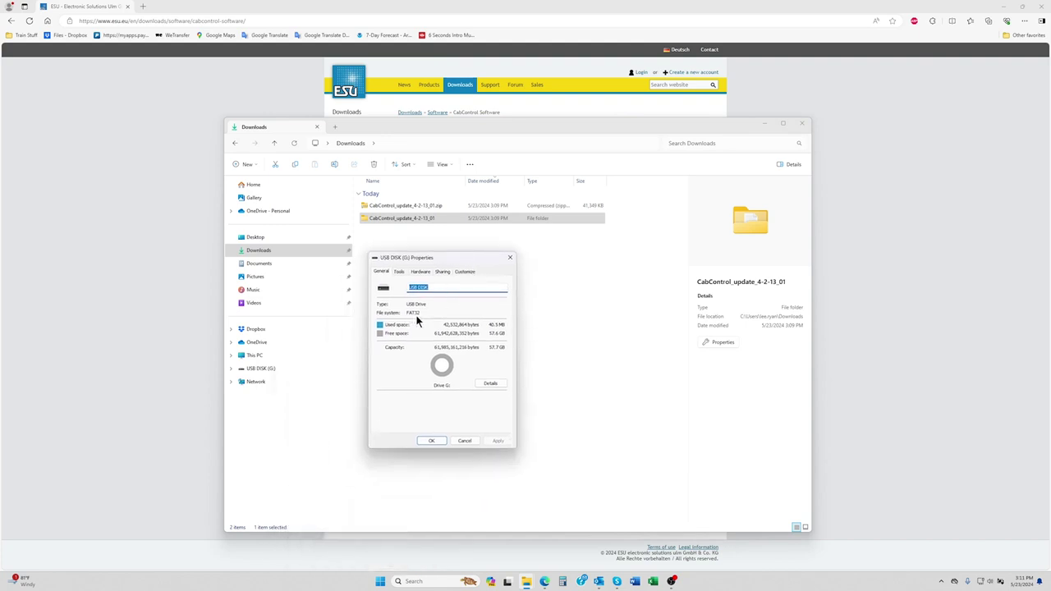
pyautogui.click(429, 439)
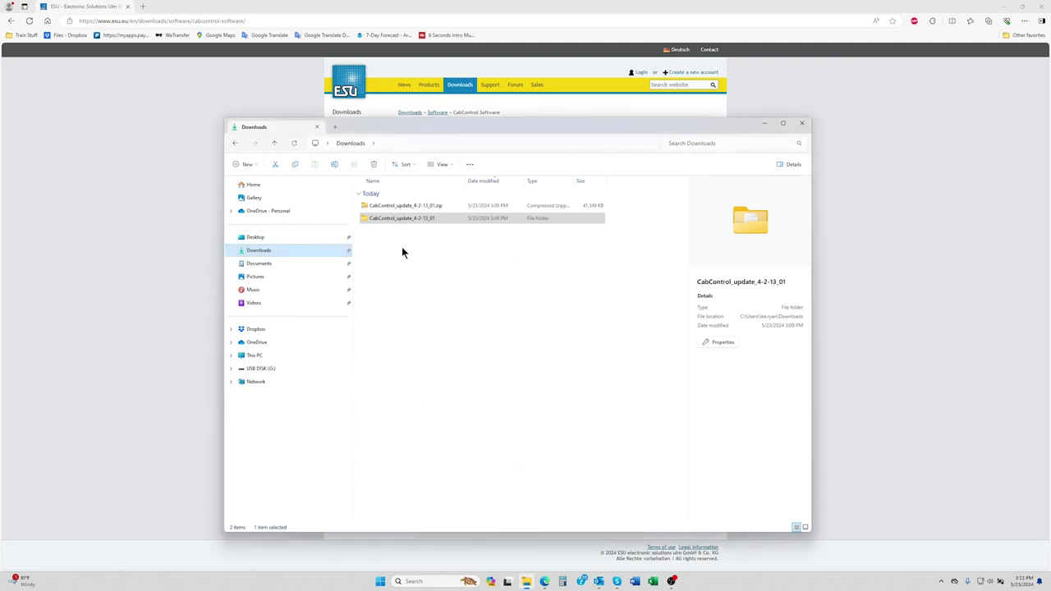
# Step: Open USB DISK (G:) in a new window below Downloads and select CabControlUpdate
pyautogui.rightClick(271, 369)
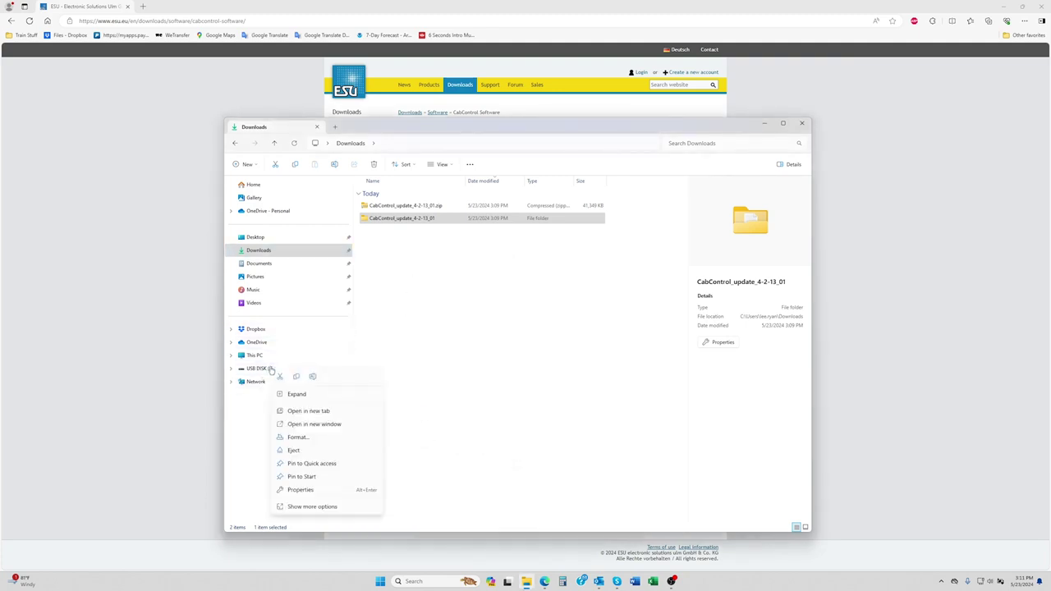
pyautogui.click(300, 424)
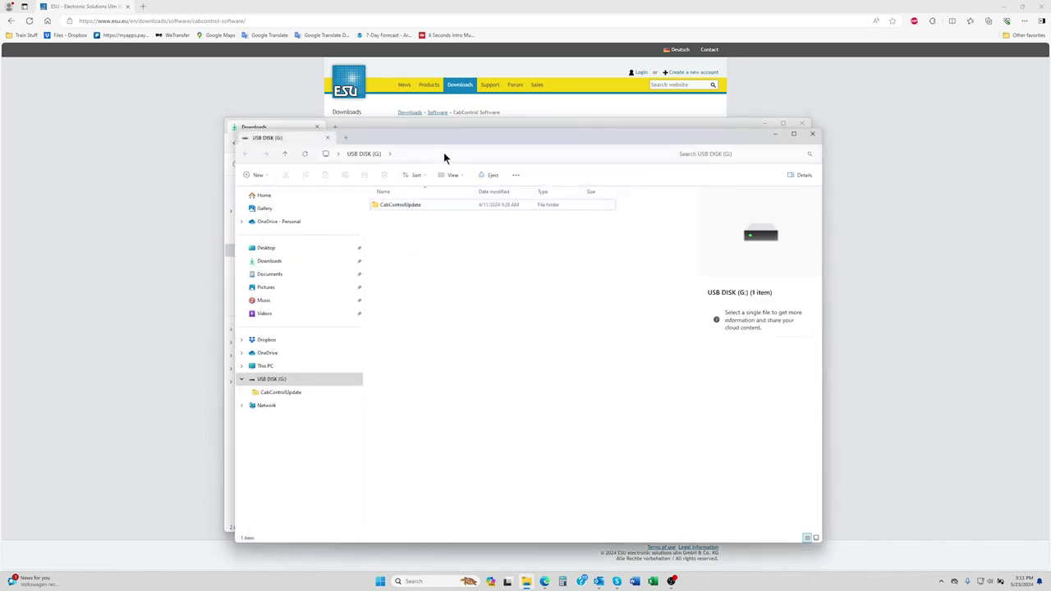
pyautogui.moveTo(442, 142)
pyautogui.mouseDown()
pyautogui.moveTo(541, 192)
pyautogui.moveTo(502, 234)
pyautogui.moveTo(432, 253)
pyautogui.mouseUp()
pyautogui.click(432, 318)
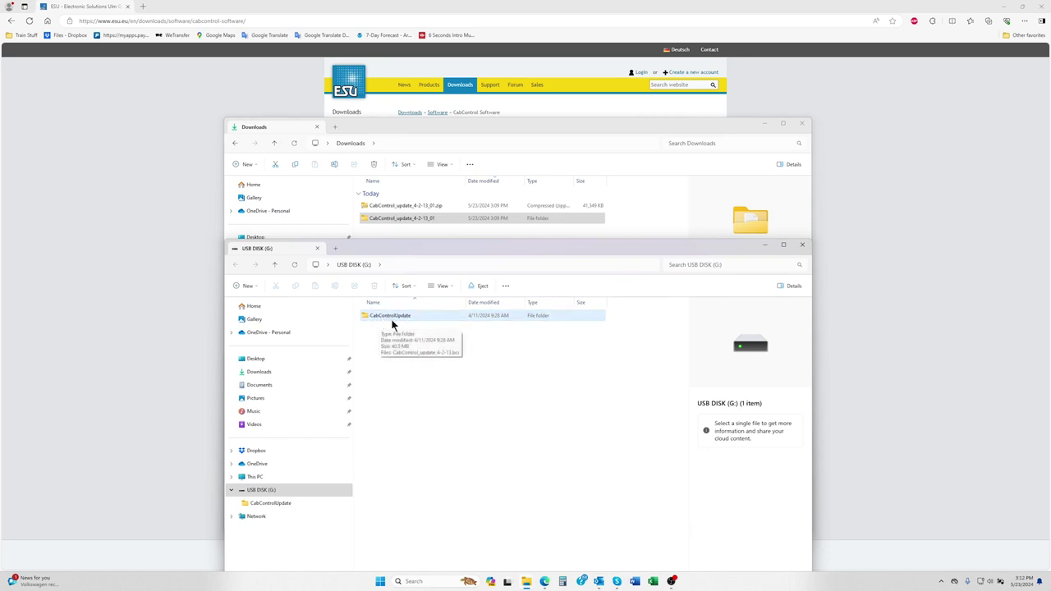
# Step: Open CabControlUpdate on the USB drive and the extracted CabControl_update_4-2-13_01 folder
pyautogui.click(389, 329)
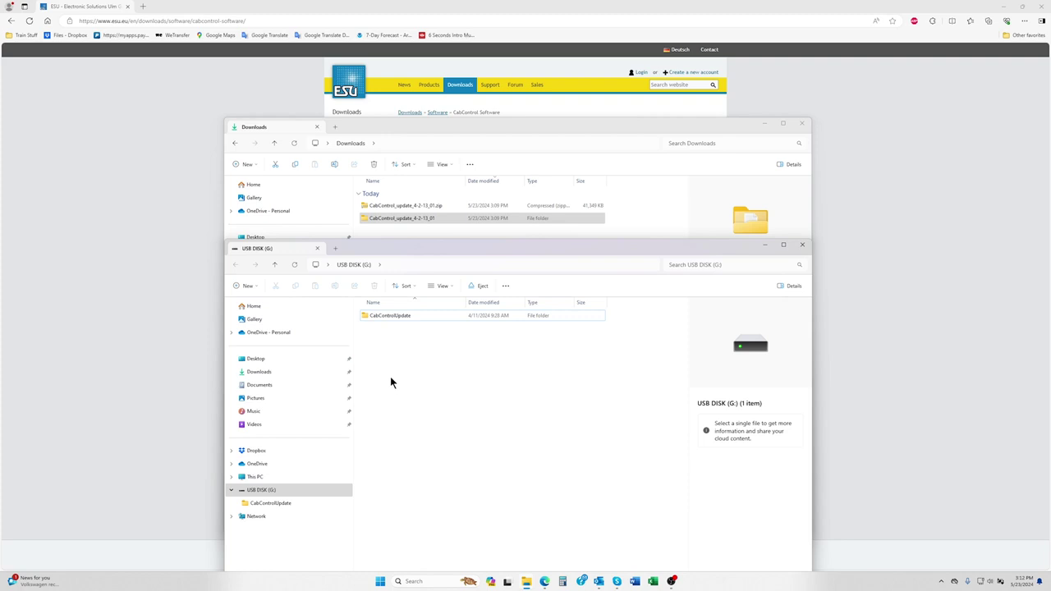
pyautogui.click(388, 318)
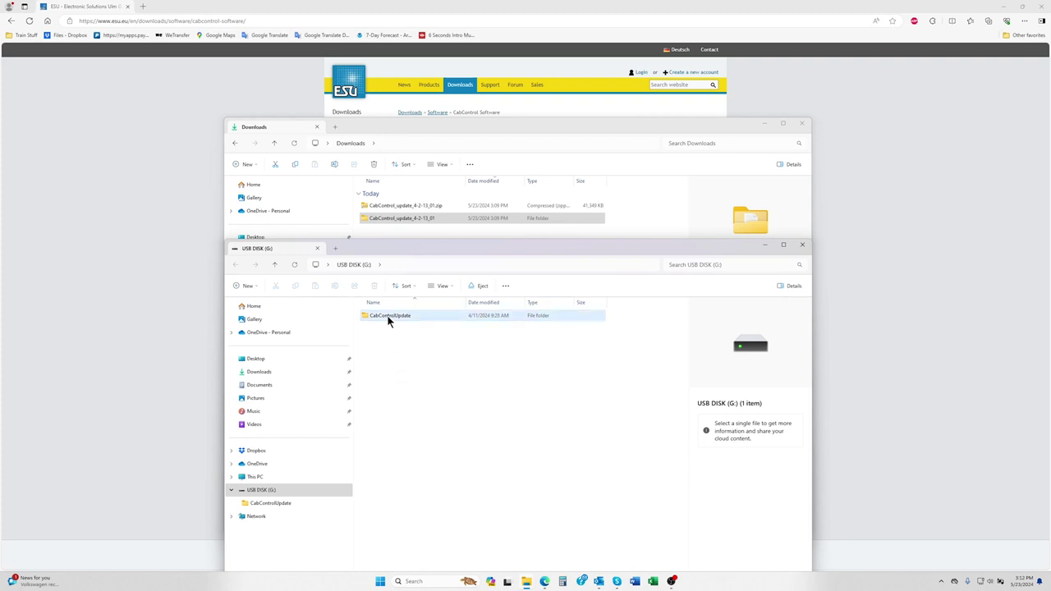
pyautogui.doubleClick(389, 318)
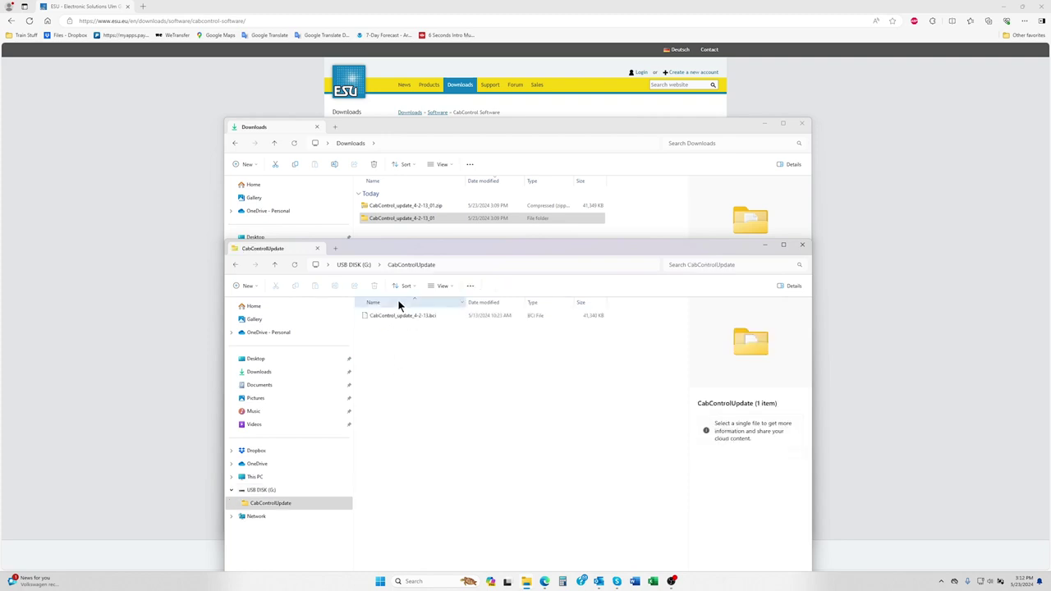
pyautogui.click(399, 218)
pyautogui.doubleClick(398, 219)
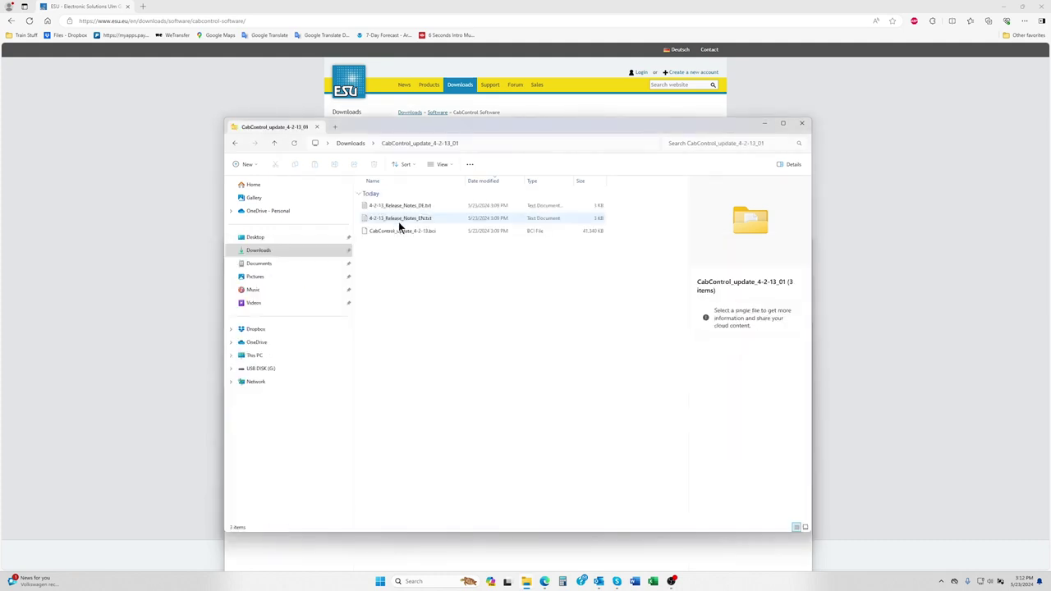
# Step: Copy CabControl_update_4-2-13.bci into CabControlUpdate, skipping the existing file, then return to the drive root
pyautogui.click(397, 232)
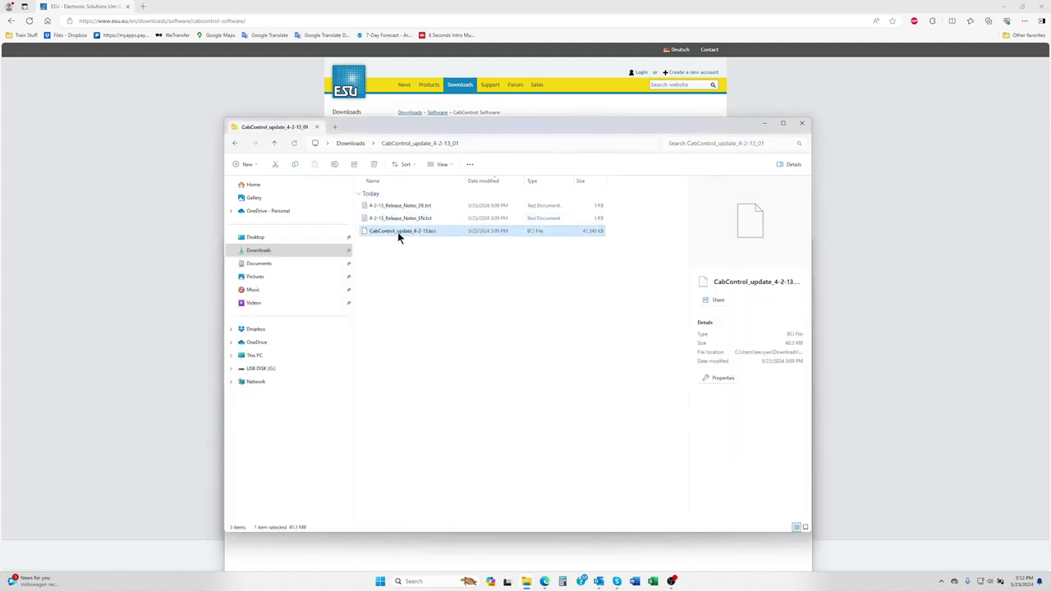
pyautogui.rightClick(397, 231)
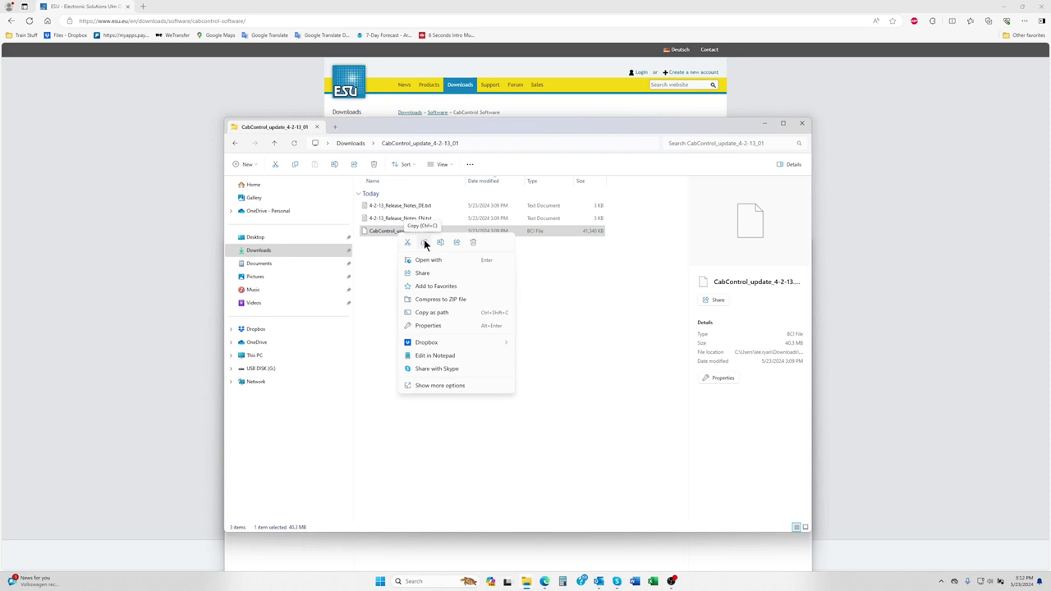
pyautogui.click(387, 243)
pyautogui.click(393, 234)
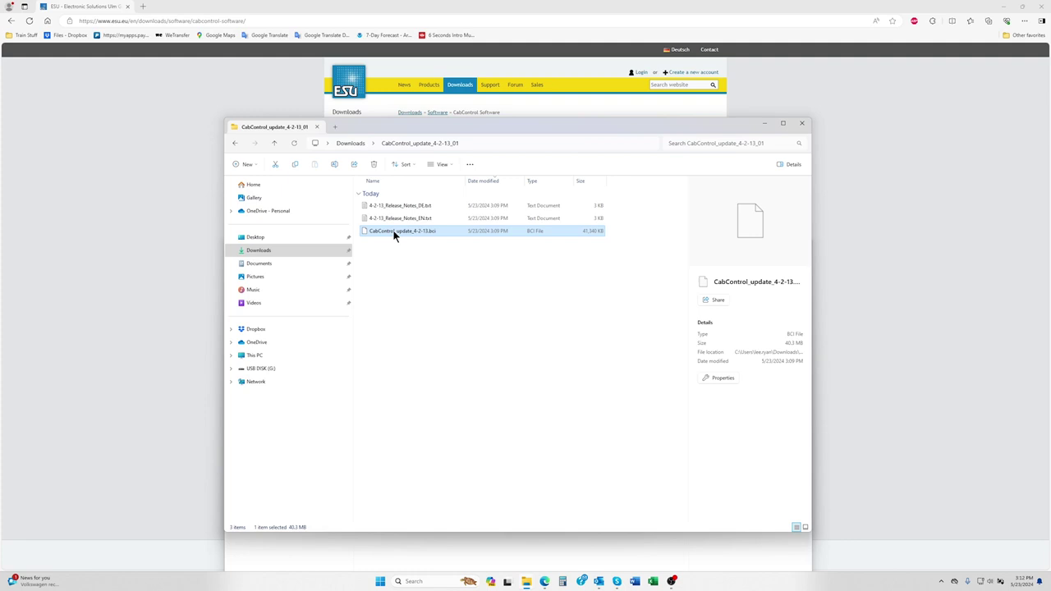
pyautogui.click(402, 546)
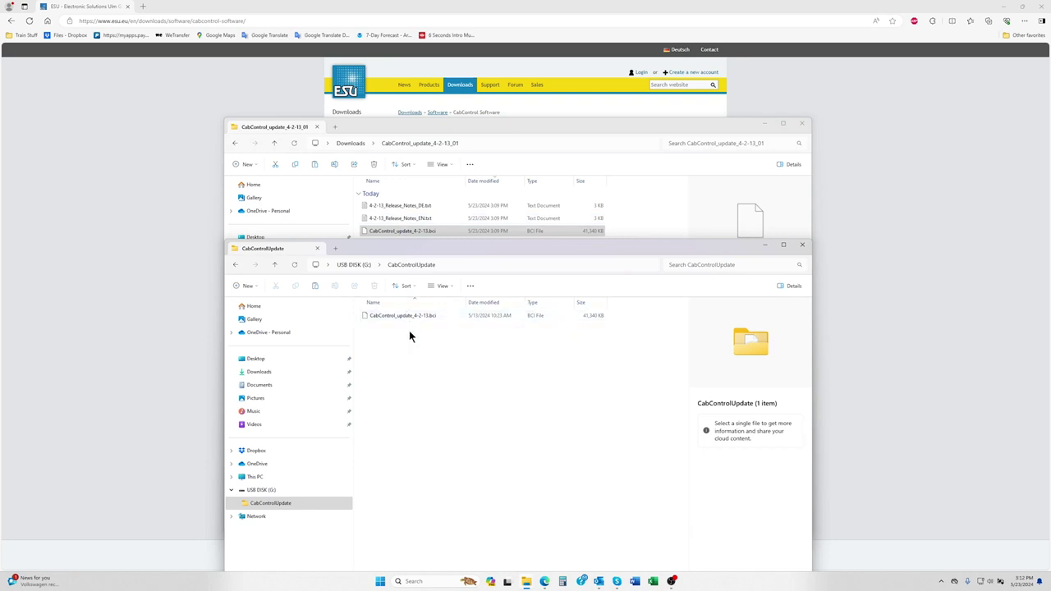
pyautogui.hotkey('ctrl', 'v')
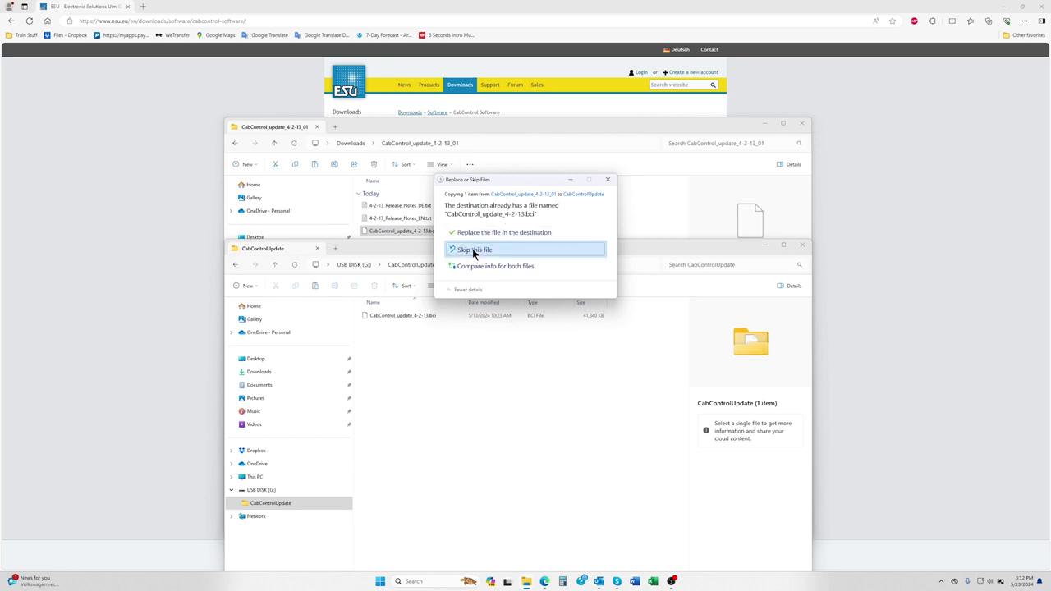
pyautogui.click(473, 250)
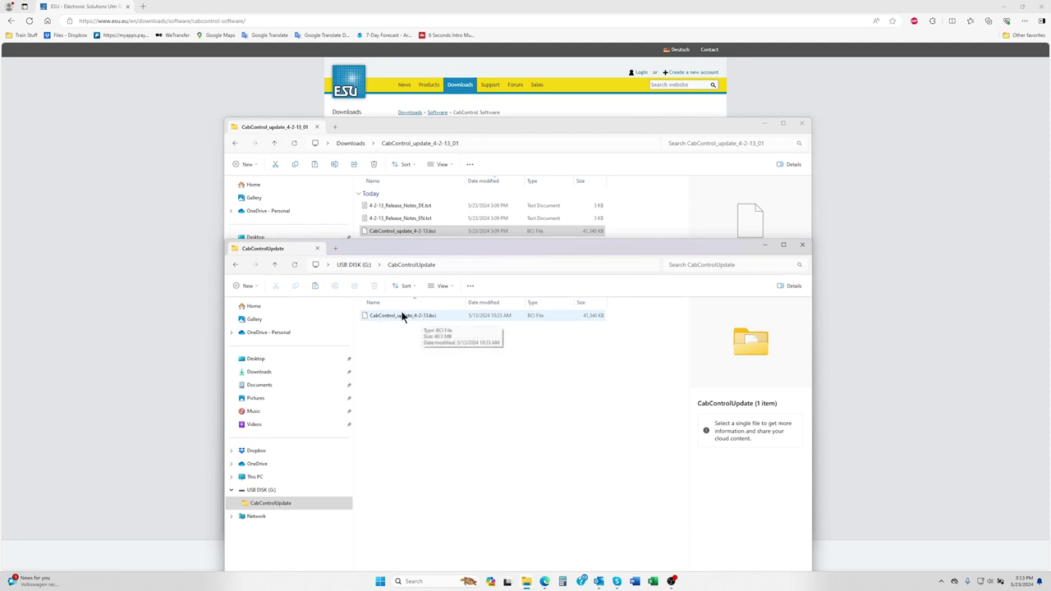
pyautogui.click(273, 265)
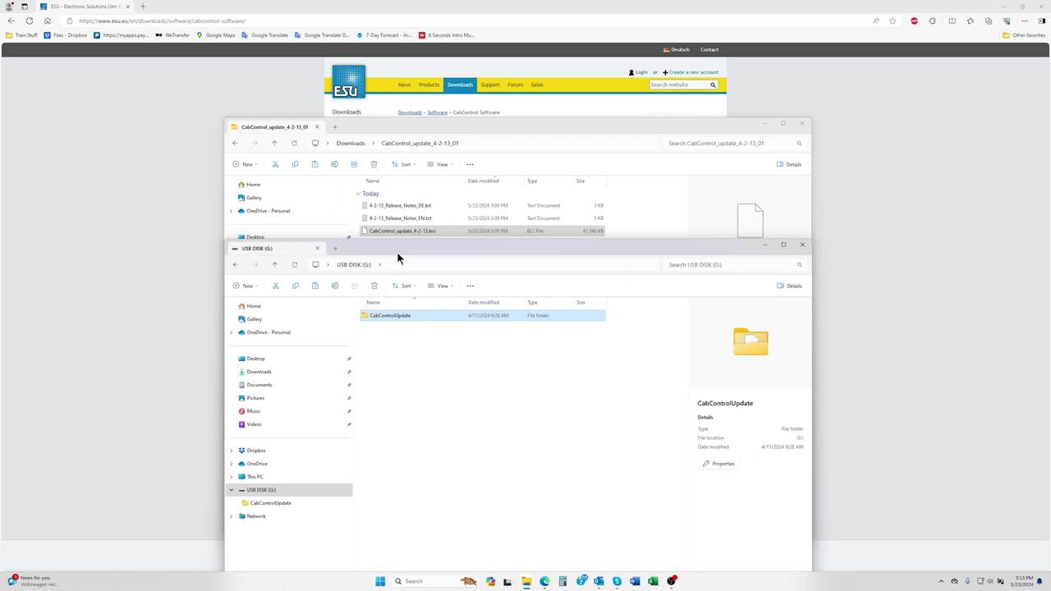
# Step: Eject USB DISK (G:) from the navigation pane for safe removal
pyautogui.moveTo(399, 250); pyautogui.dragTo(402, 129)
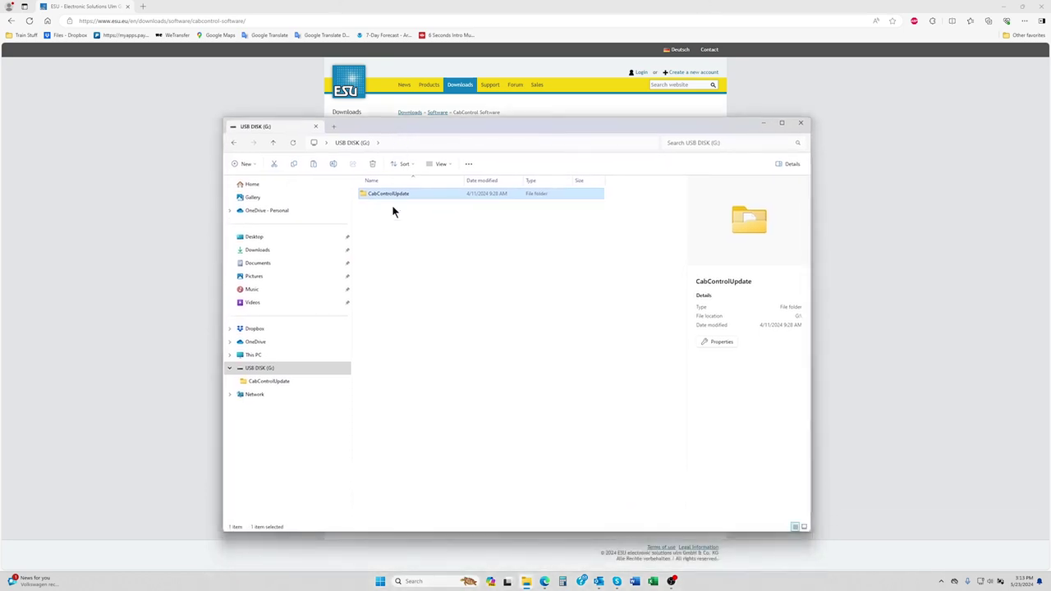
pyautogui.rightClick(260, 371)
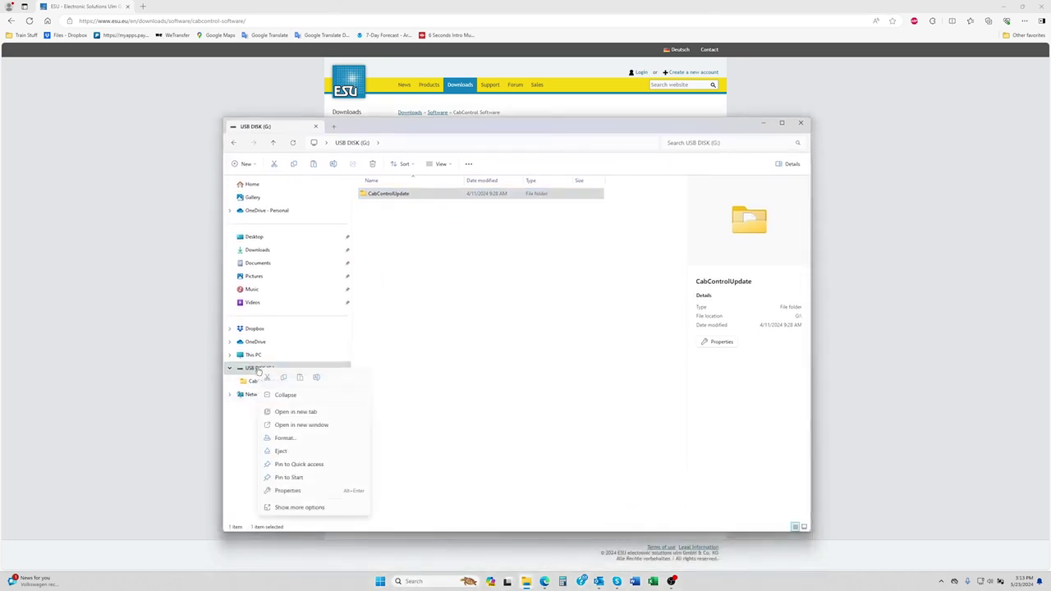
pyautogui.click(280, 451)
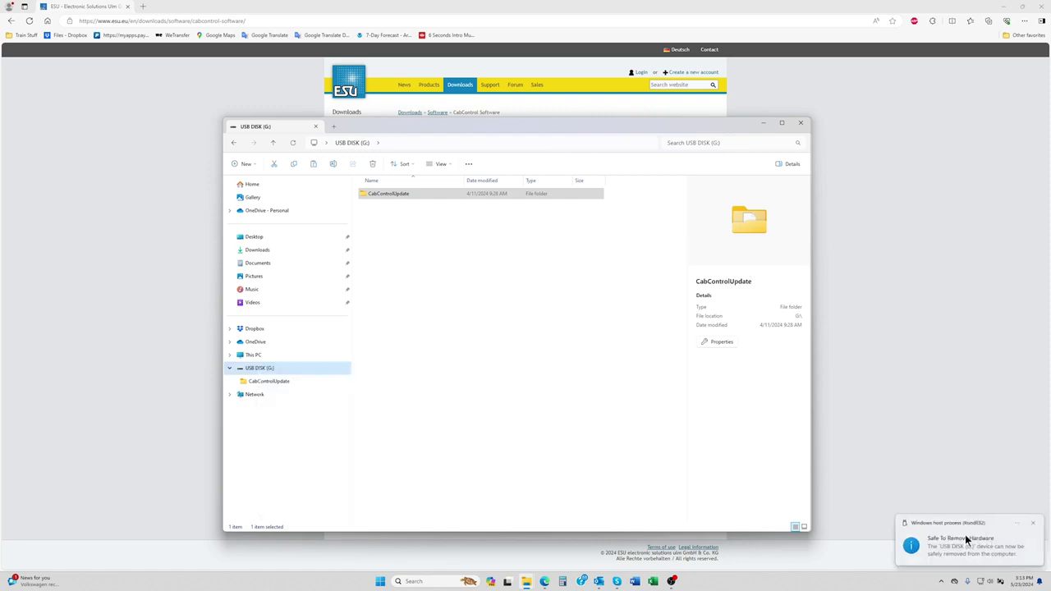